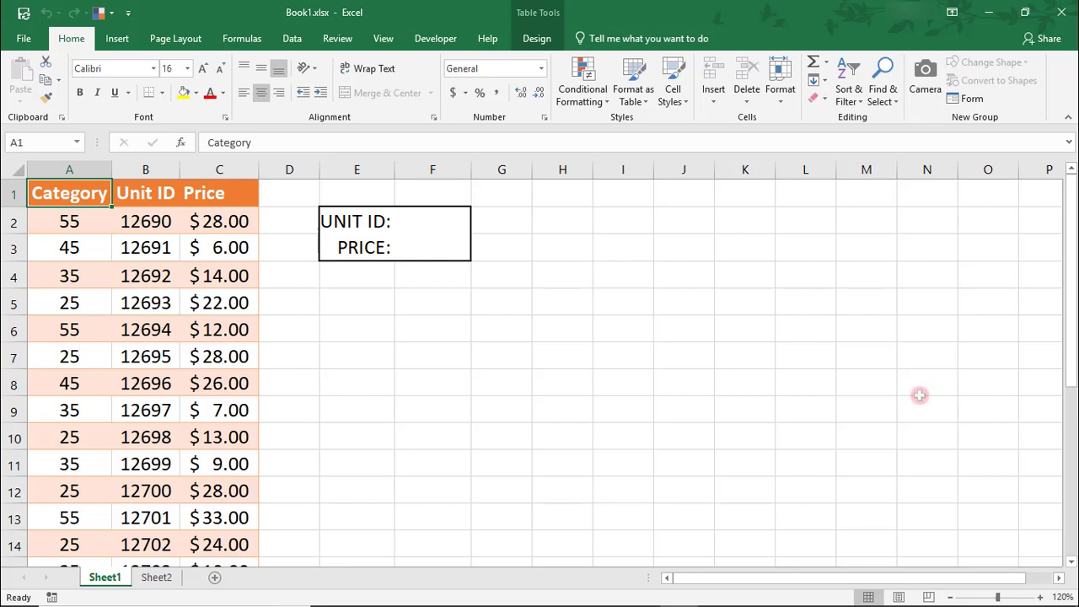
- Enter unit ID 12693 in F2, checking the cell's list of allowed unit IDs
left_click(428, 221)
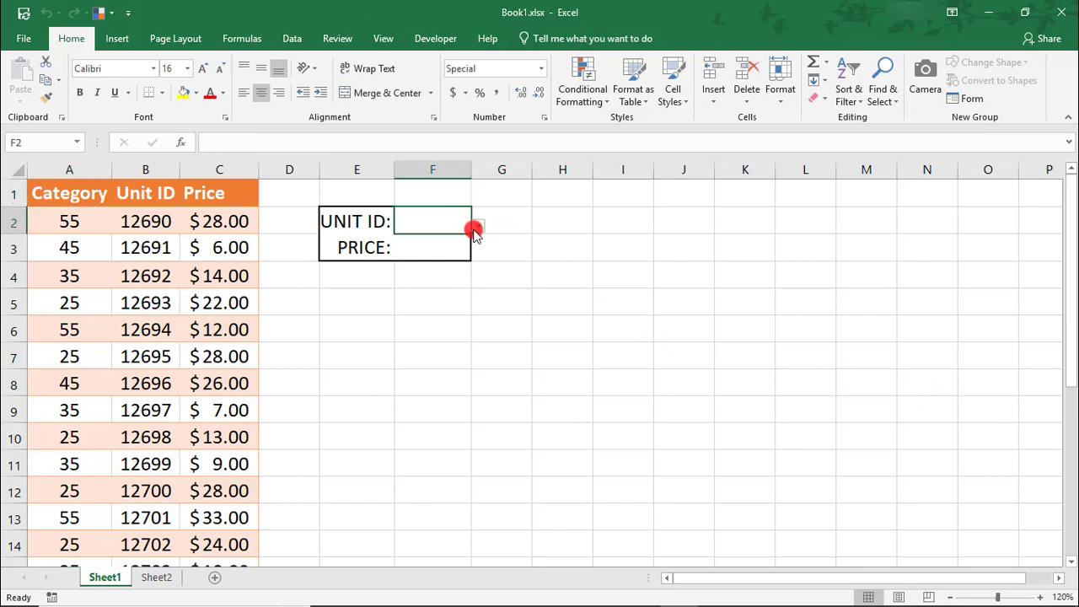
left_click(477, 226)
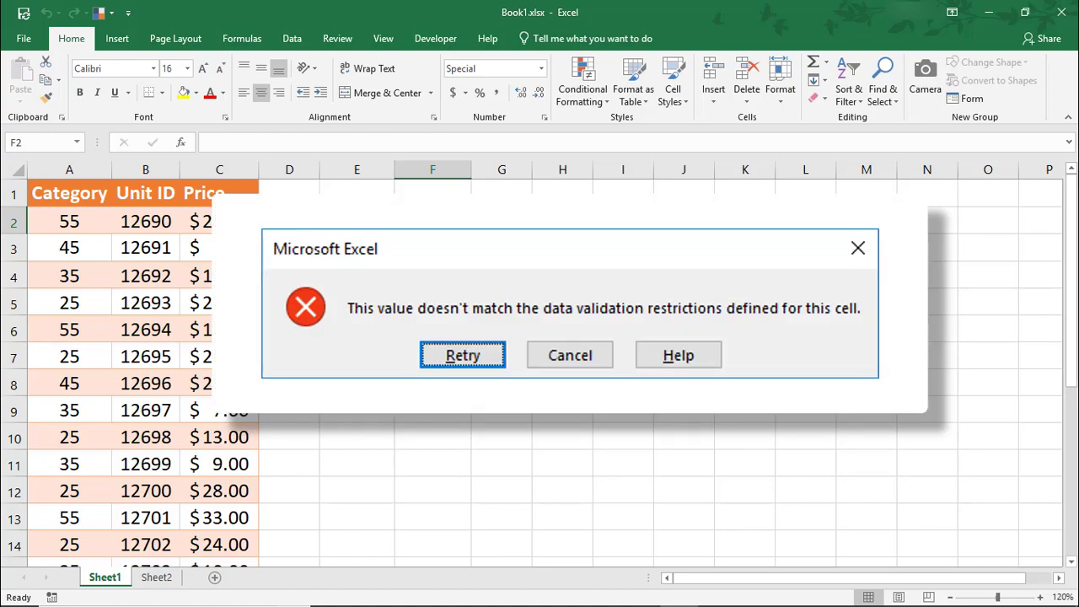
type("1")
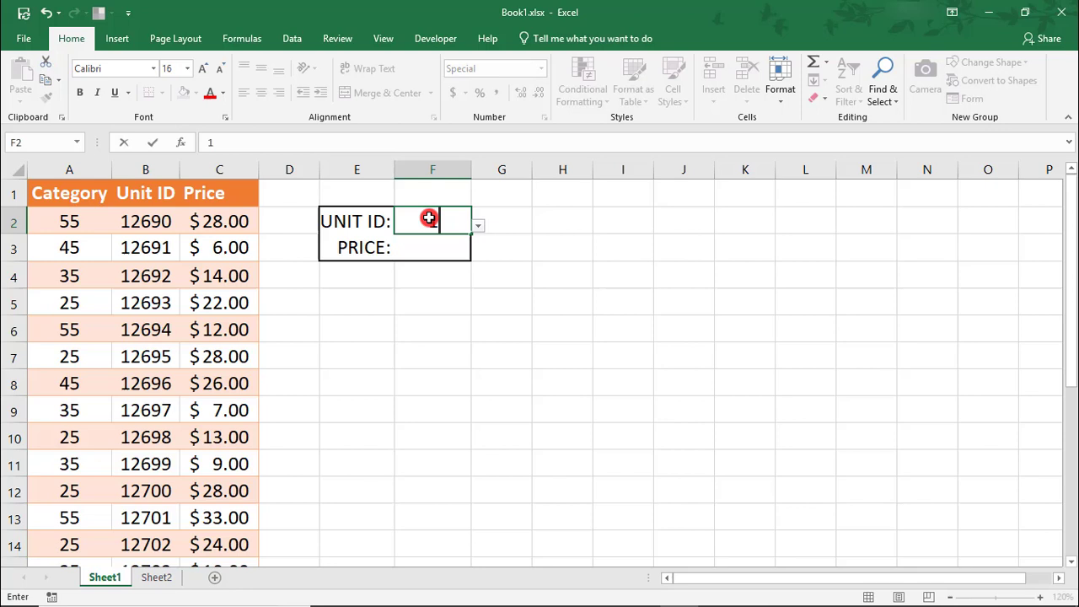
type("2693")
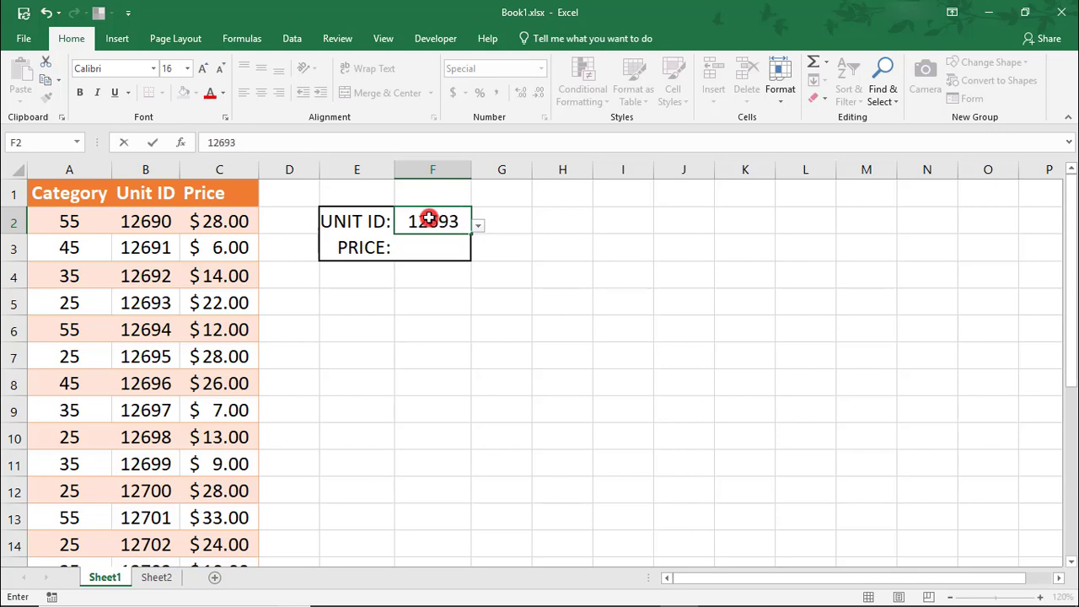
- Commit 12693 in F2 and enter =LOOKUP(F2,B:B,C:C) in F3, showing $22.00
key("Return")
type("=")
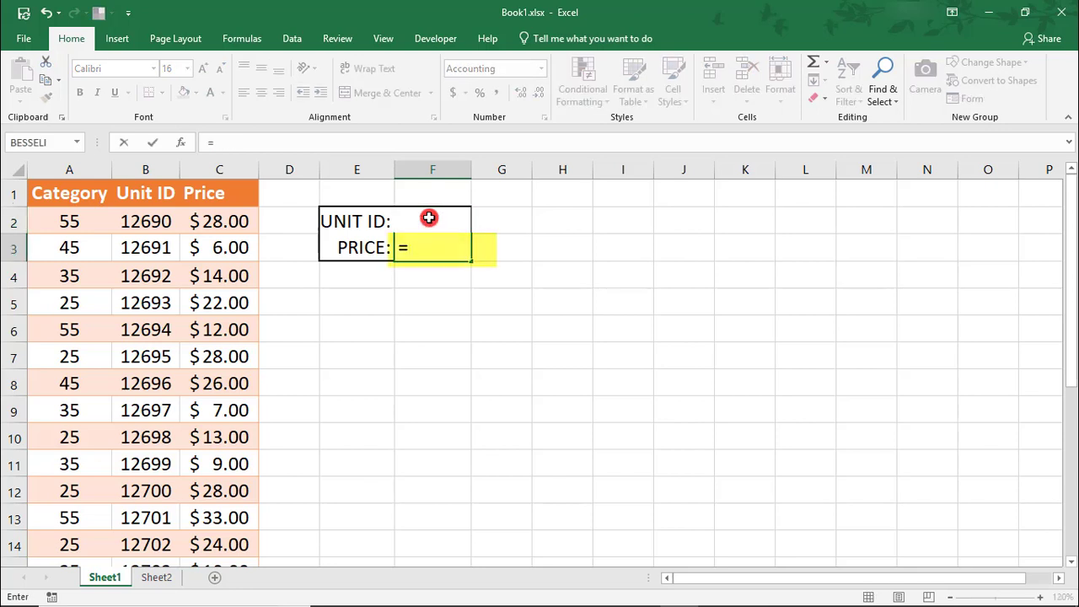
type("LOOKUP(")
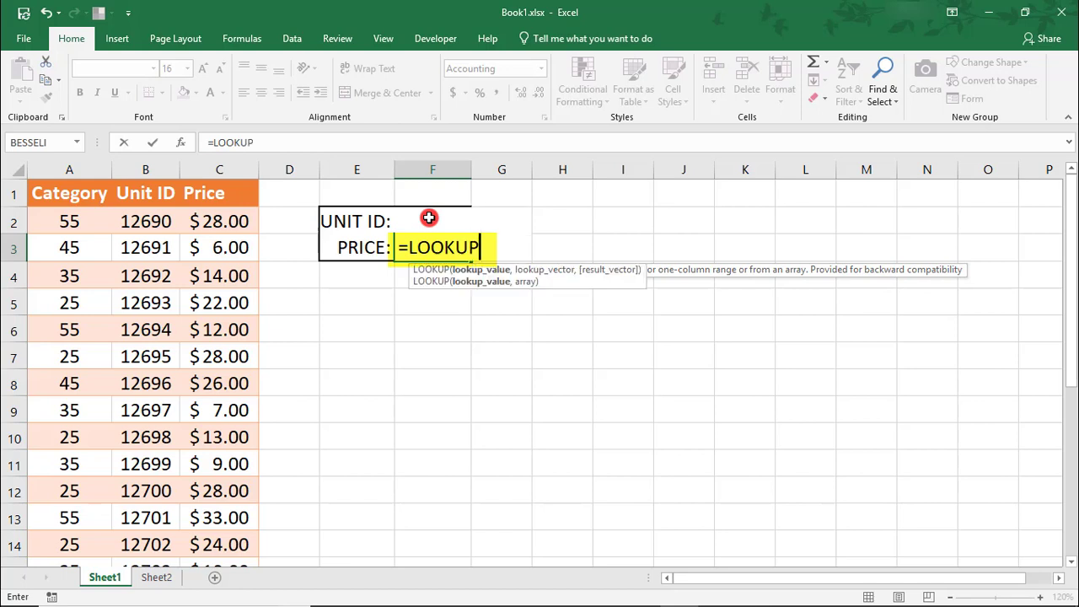
left_click(430, 218)
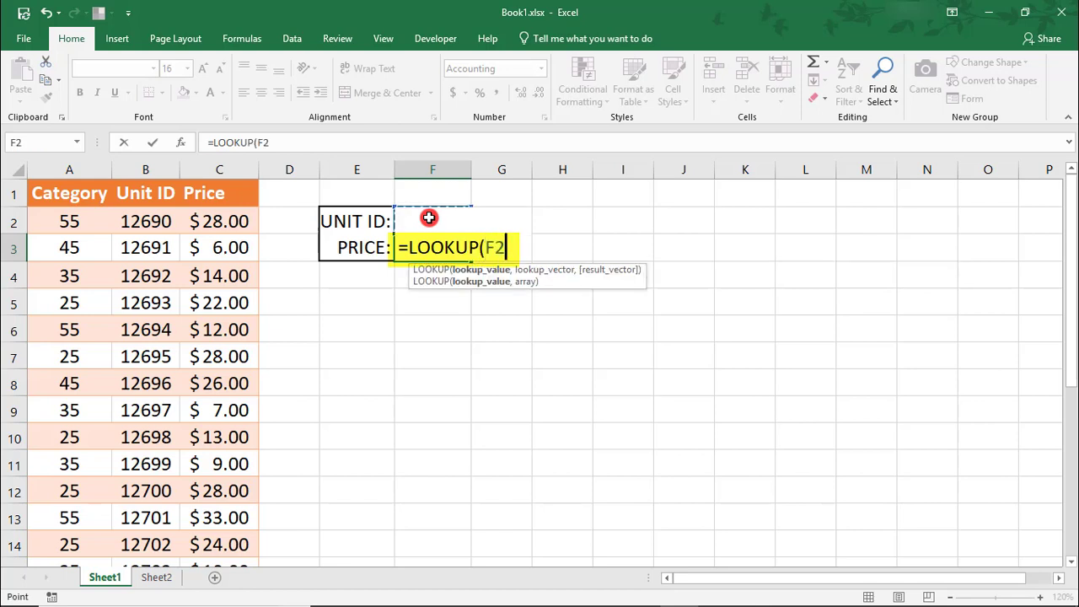
type(",")
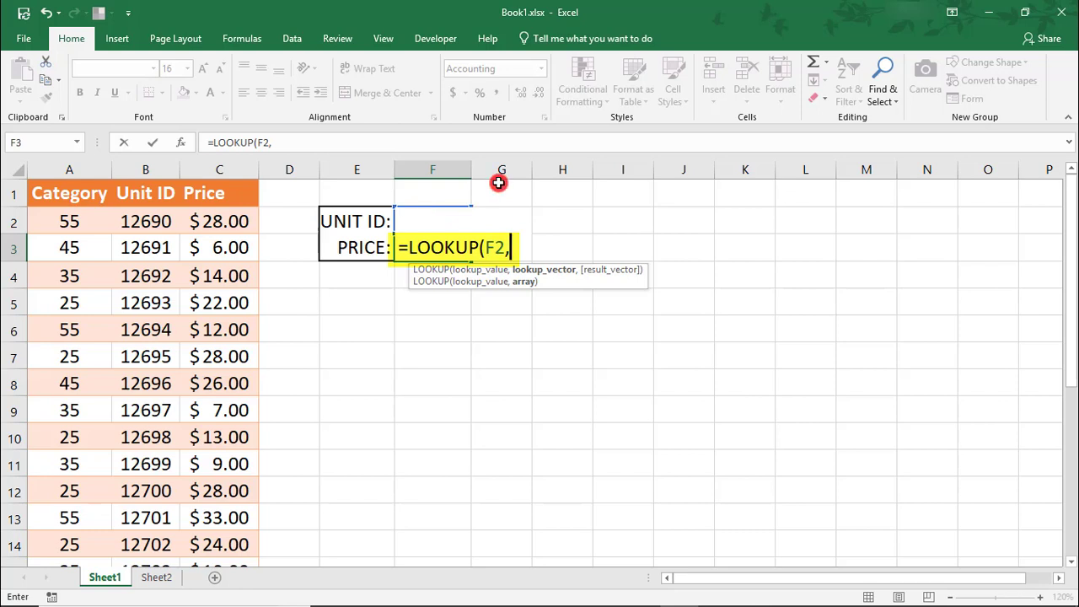
left_click(157, 170)
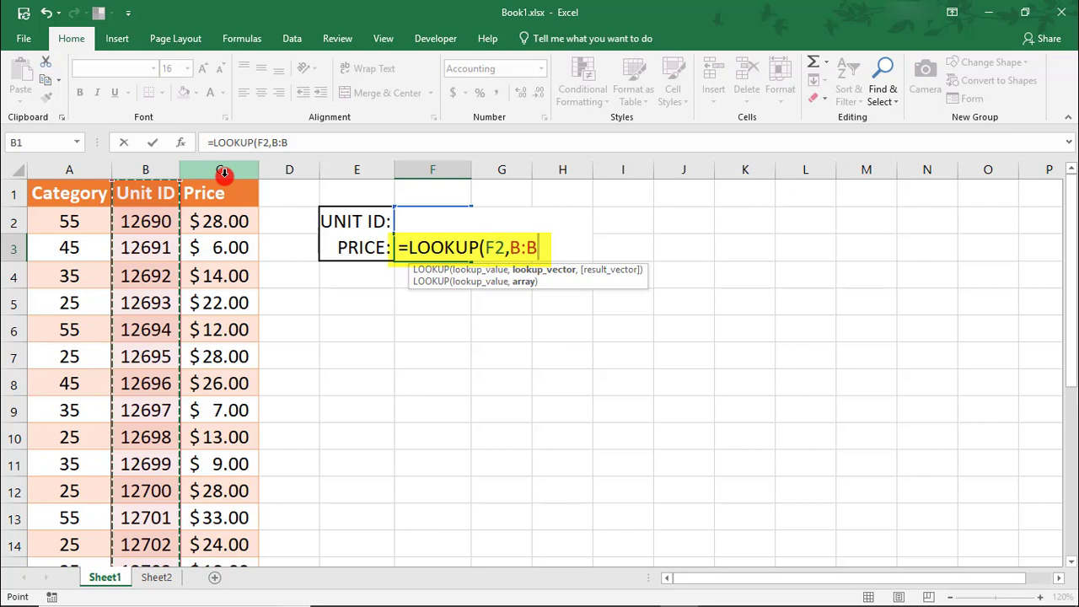
mouse_move(189, 170)
left_mouse_down()
mouse_move(203, 168)
mouse_move(171, 172)
left_mouse_up()
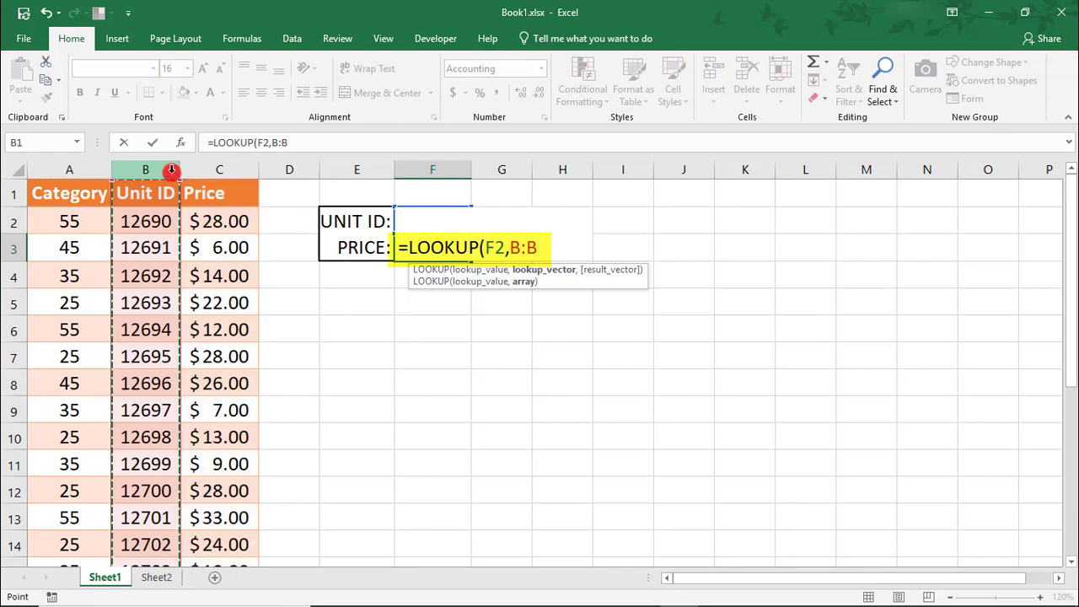
type(",")
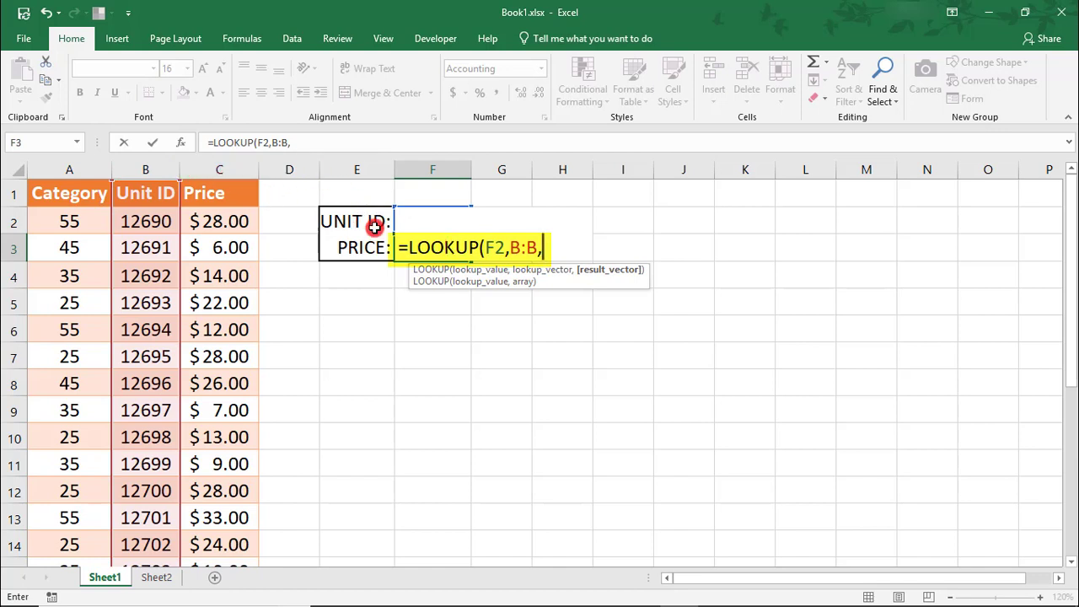
left_click(241, 174)
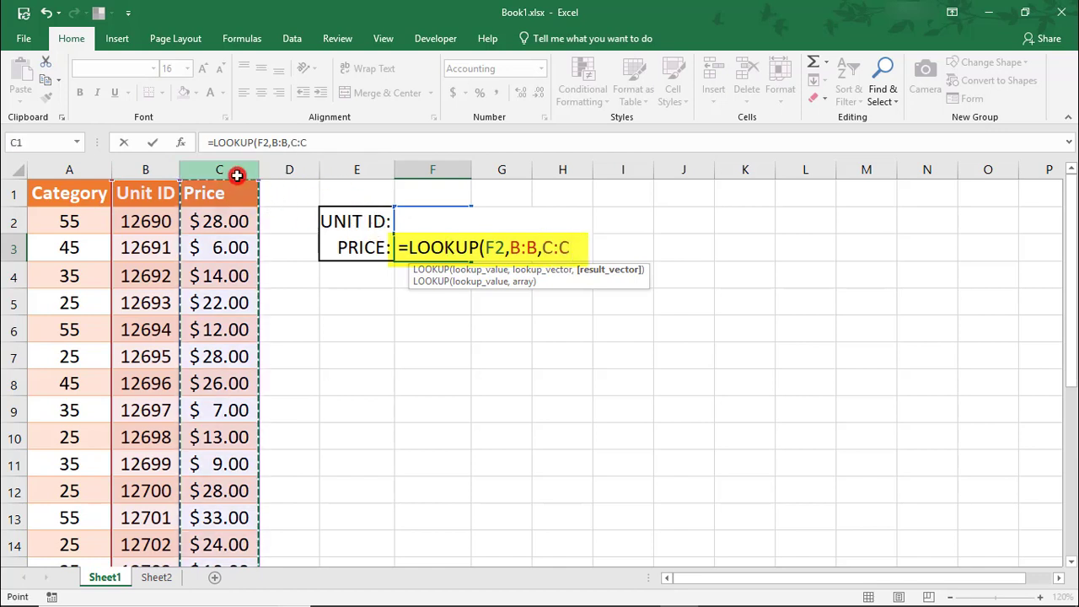
type(")")
key("Return")
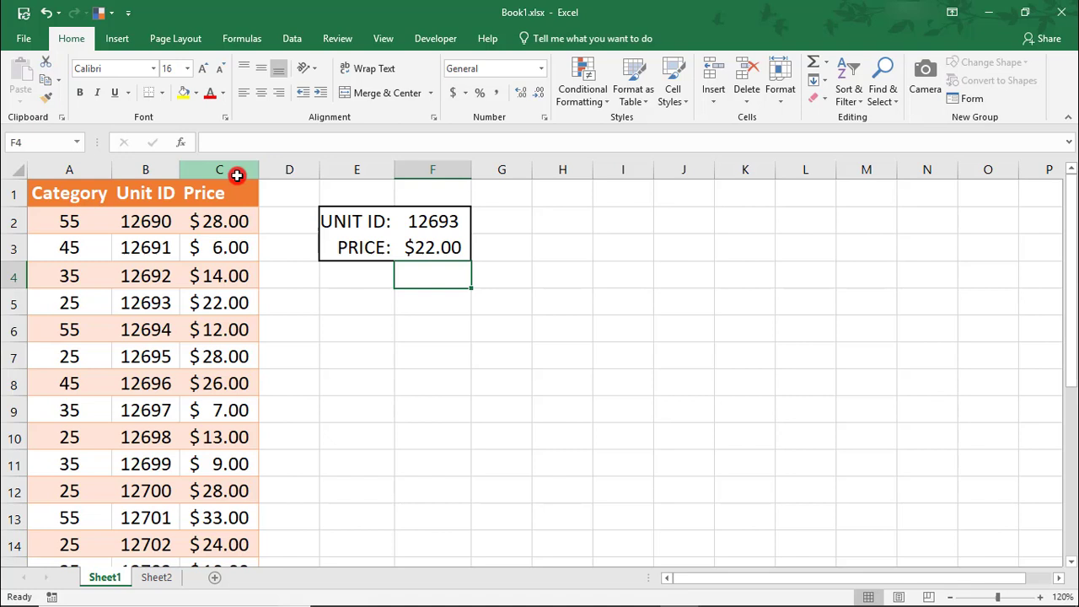
- Delete unit ID 12693 from B5 so PRICE drops to $14.00, then go to Sheet2
left_click(173, 301)
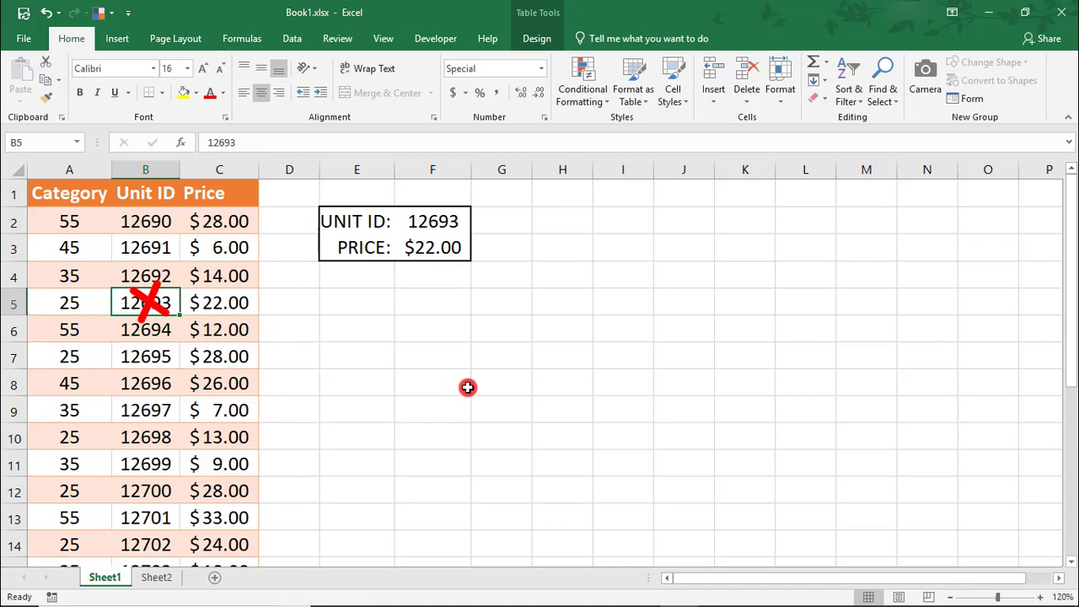
key("Delete")
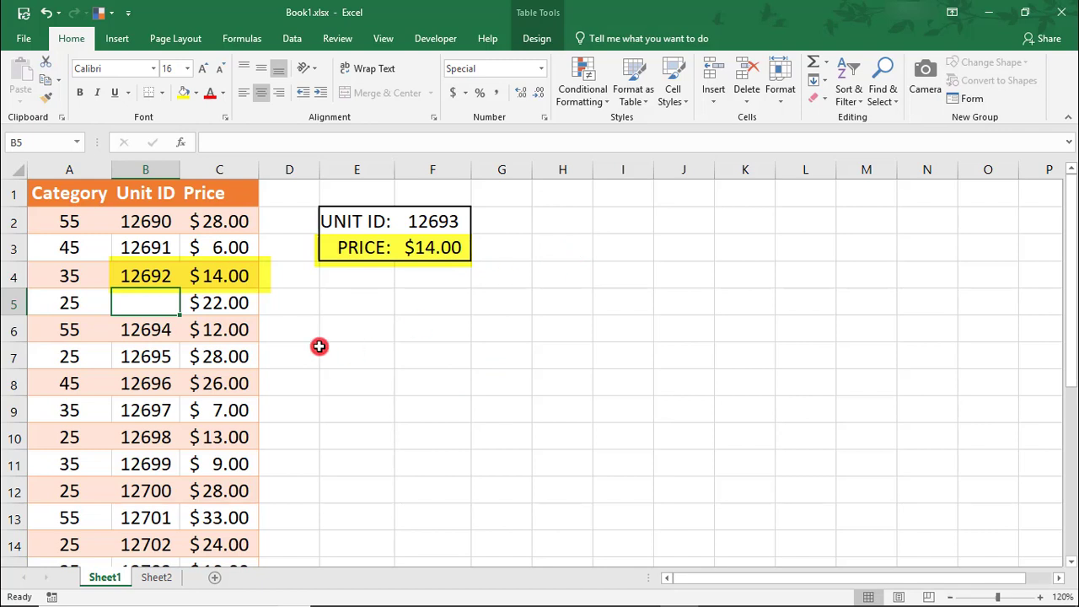
left_click(138, 278)
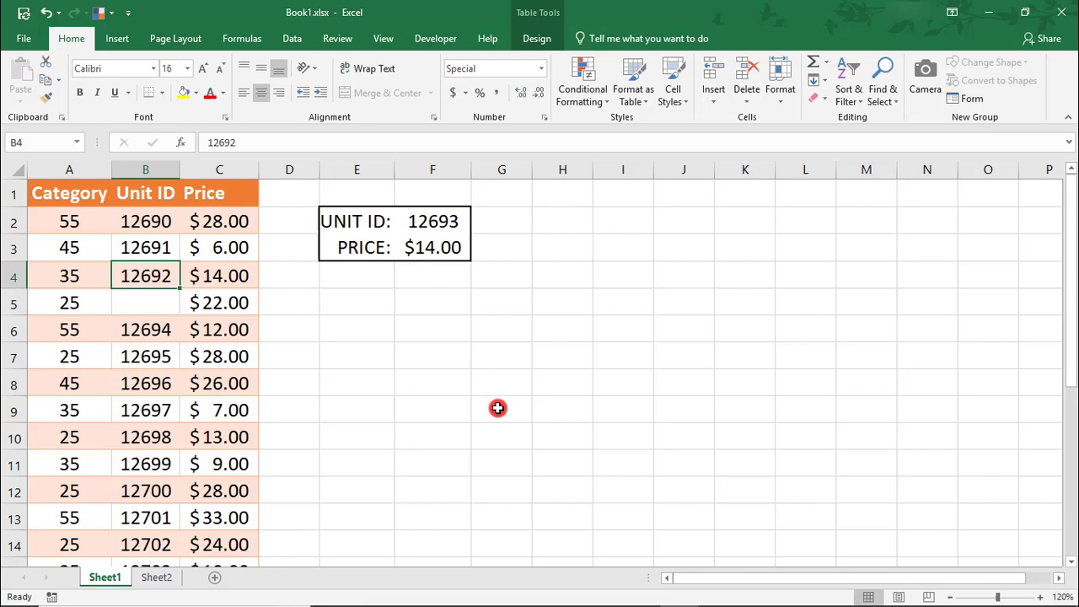
left_click(156, 577)
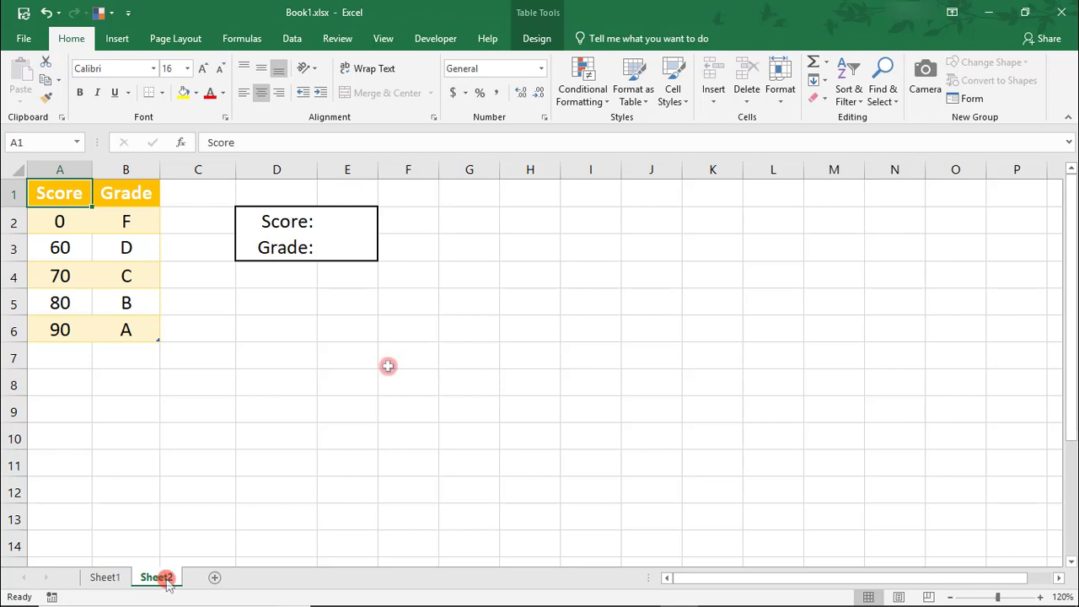
- Enter the score 83 in cell E2
left_click(359, 219)
type("83")
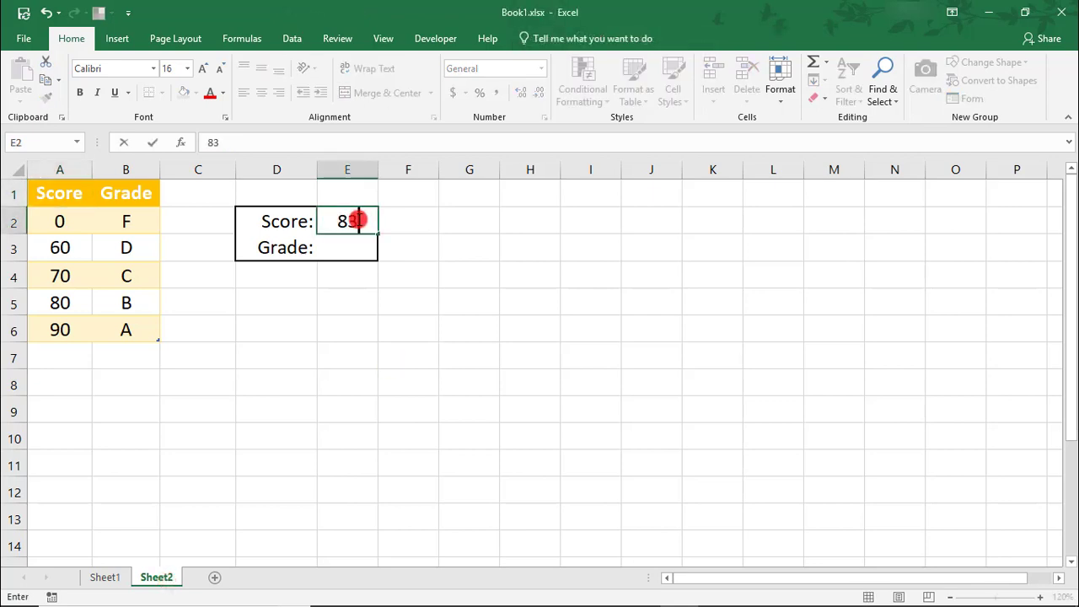
key("Return")
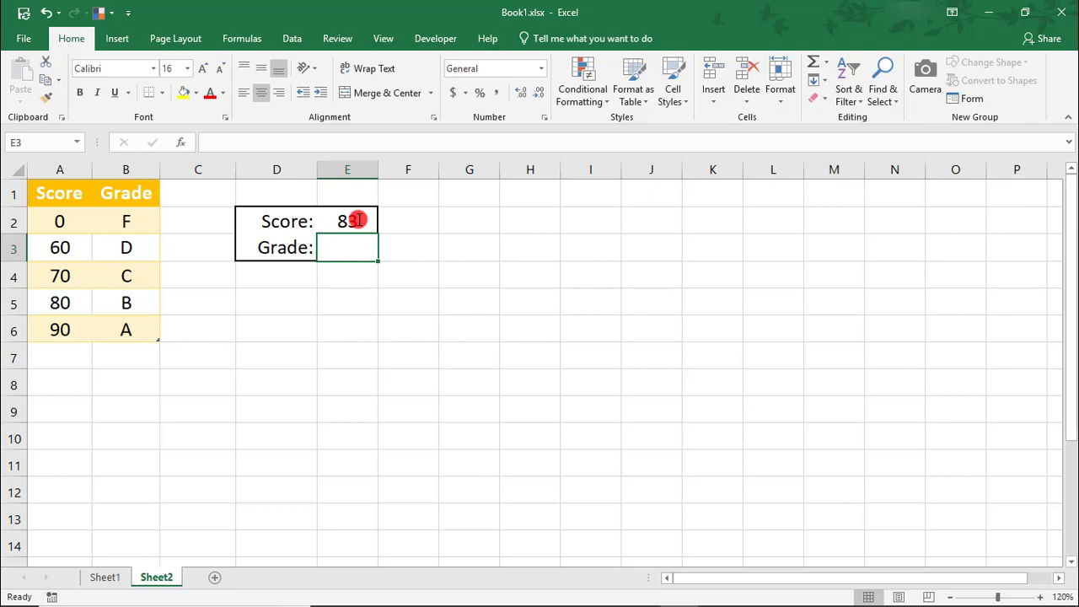
- Enter =LOOKUP(E2,A:A,B:B) in E3 so it returns grade B
type("=LOOK")
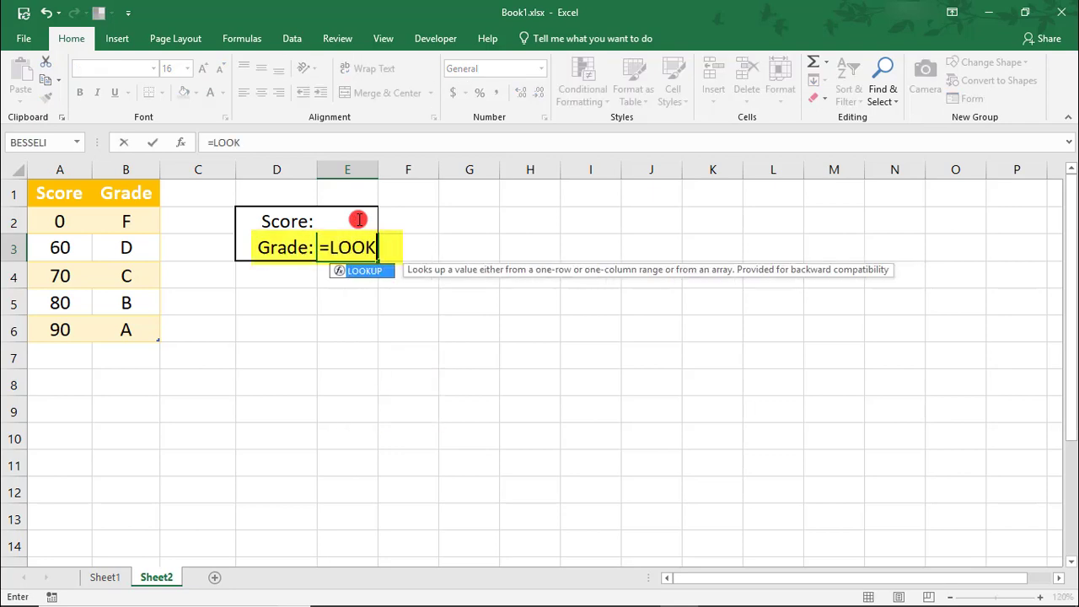
key("Tab")
left_click(360, 220)
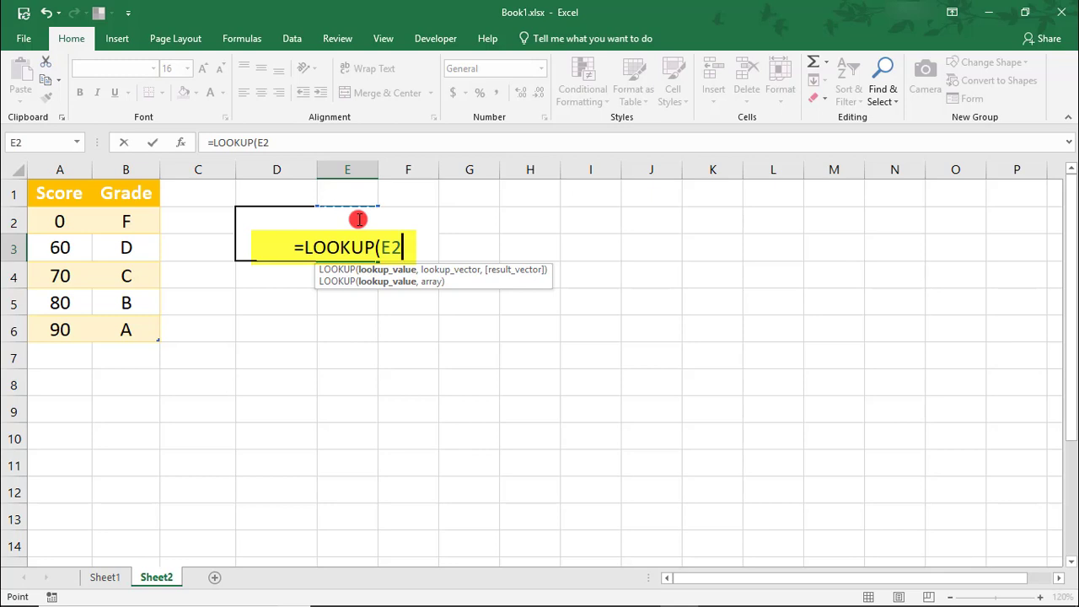
type(",")
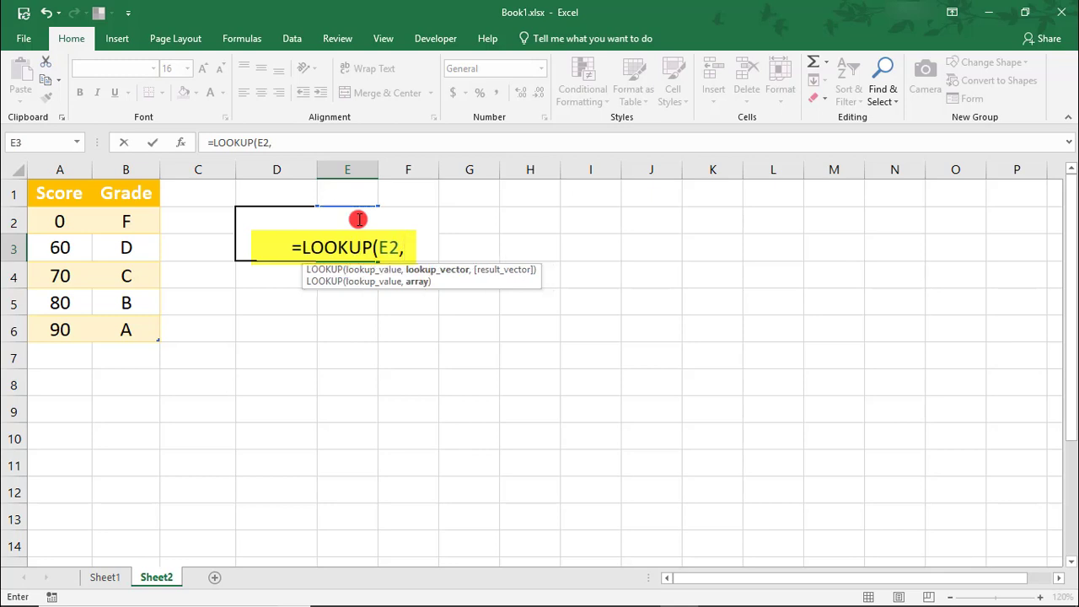
left_click(62, 170)
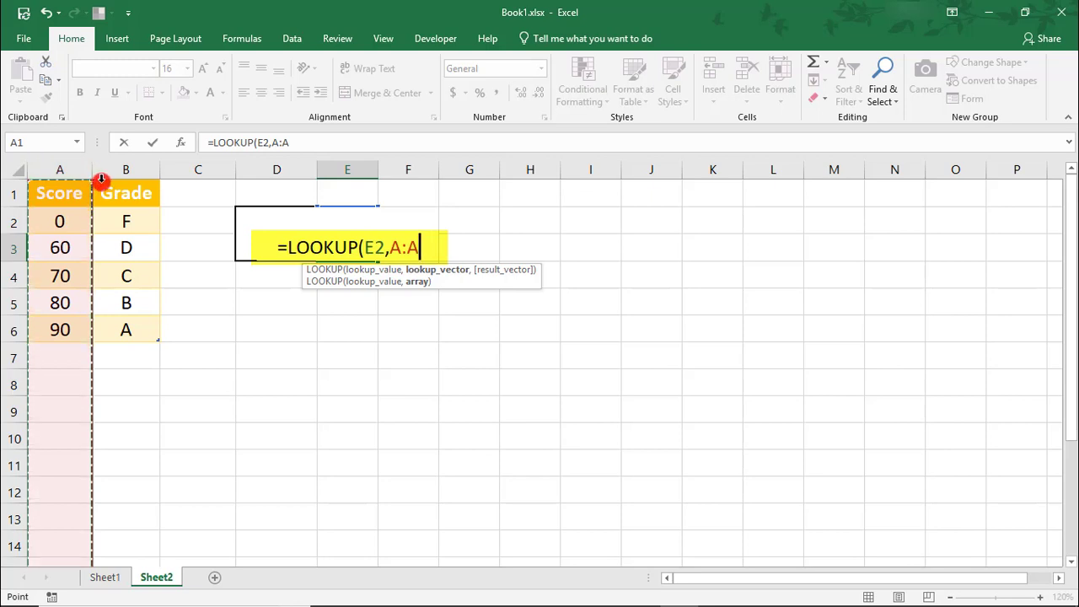
type(",")
left_click(129, 167)
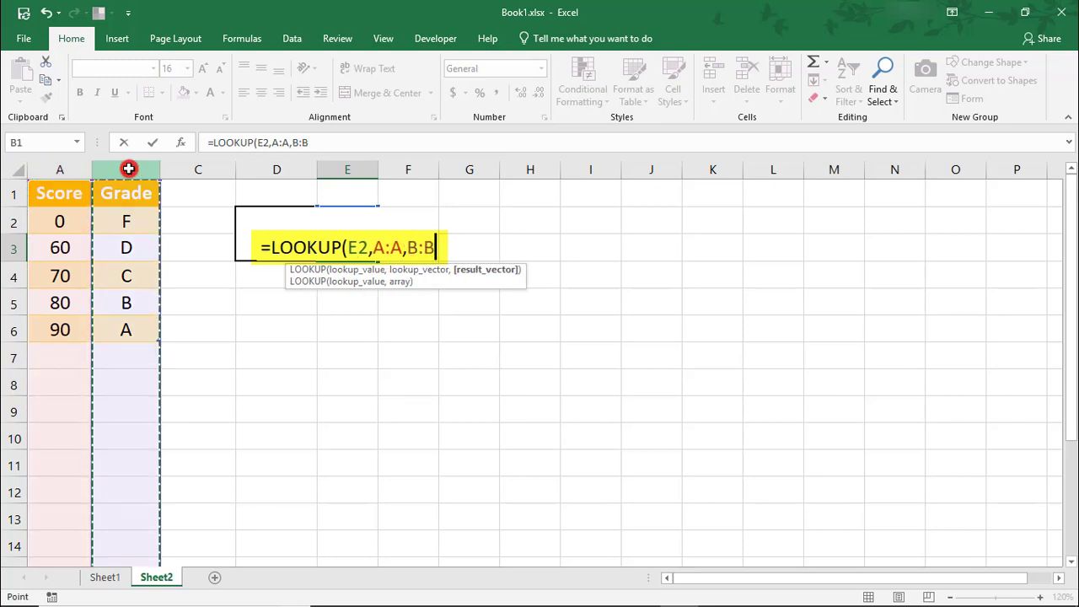
key("Return")
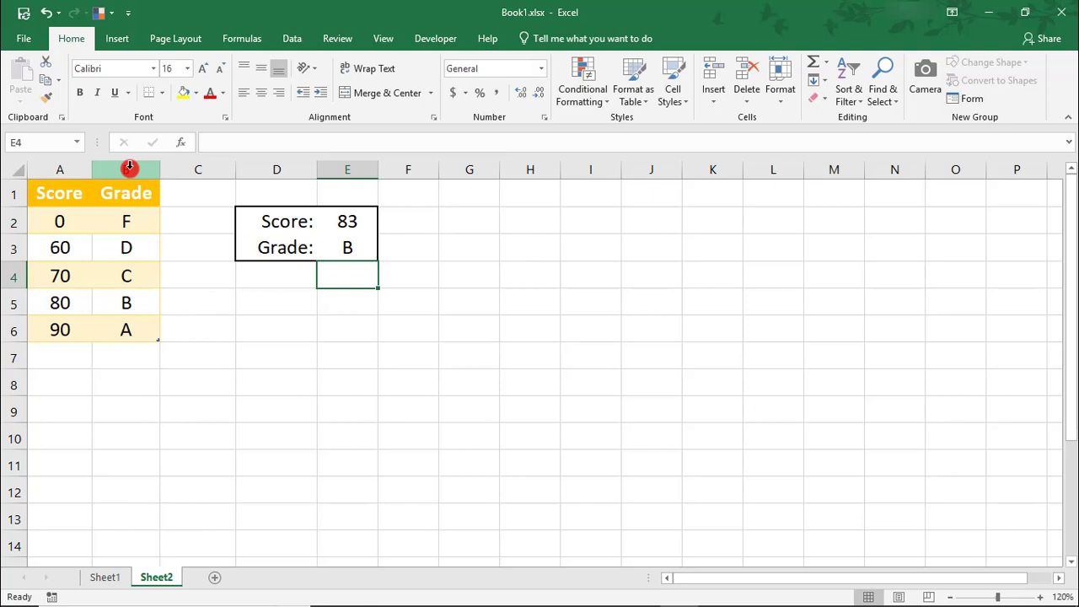
- Review the grade formula and highlight the table rows for scores 80 and 90
left_click(348, 220)
left_click(352, 244)
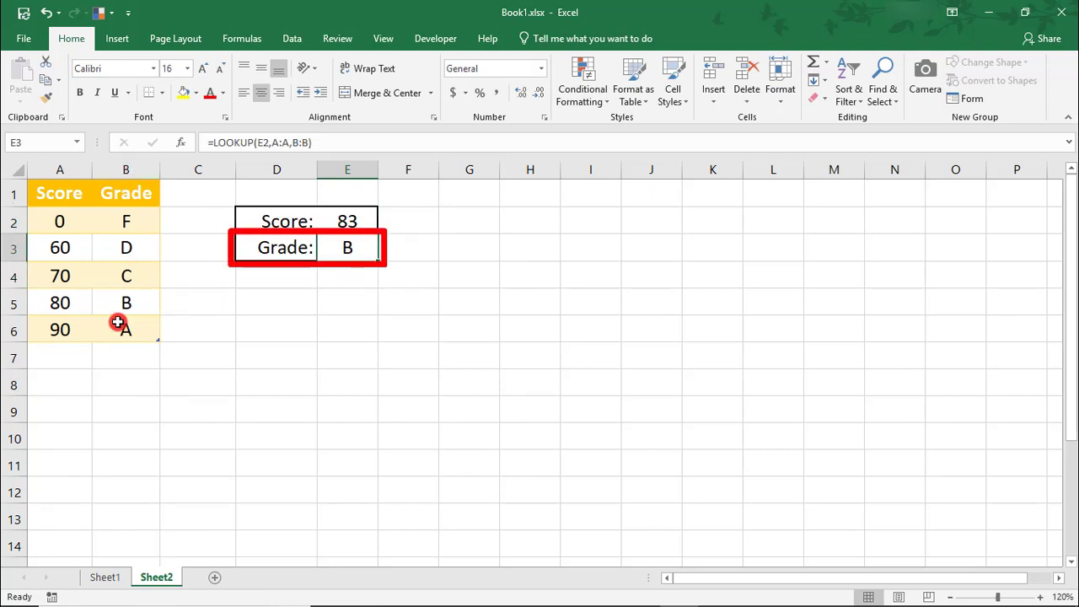
left_click(71, 303)
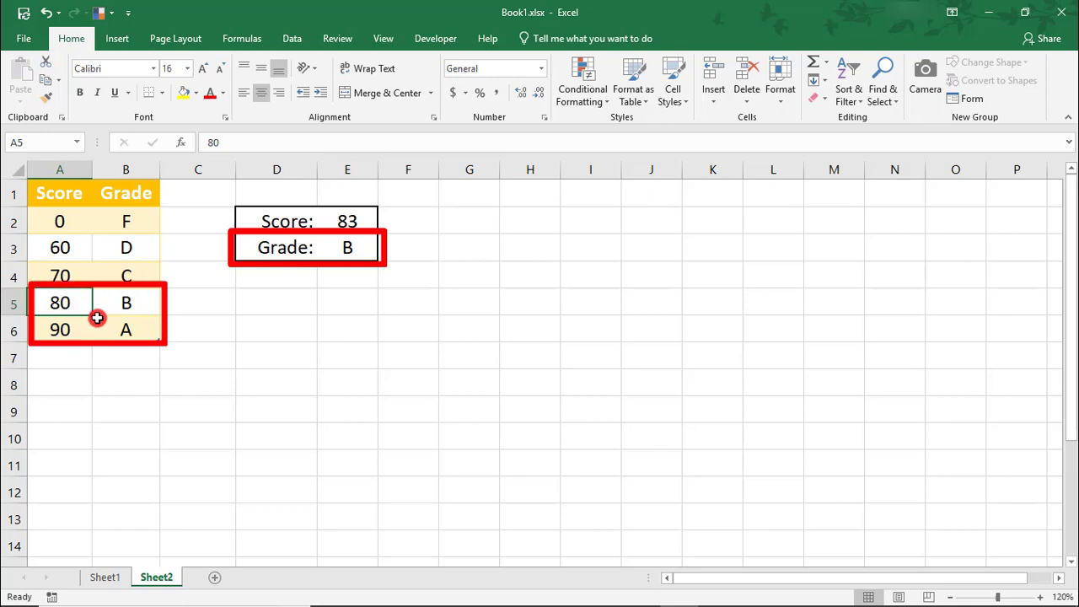
left_click_drag(91, 313, 97, 318)
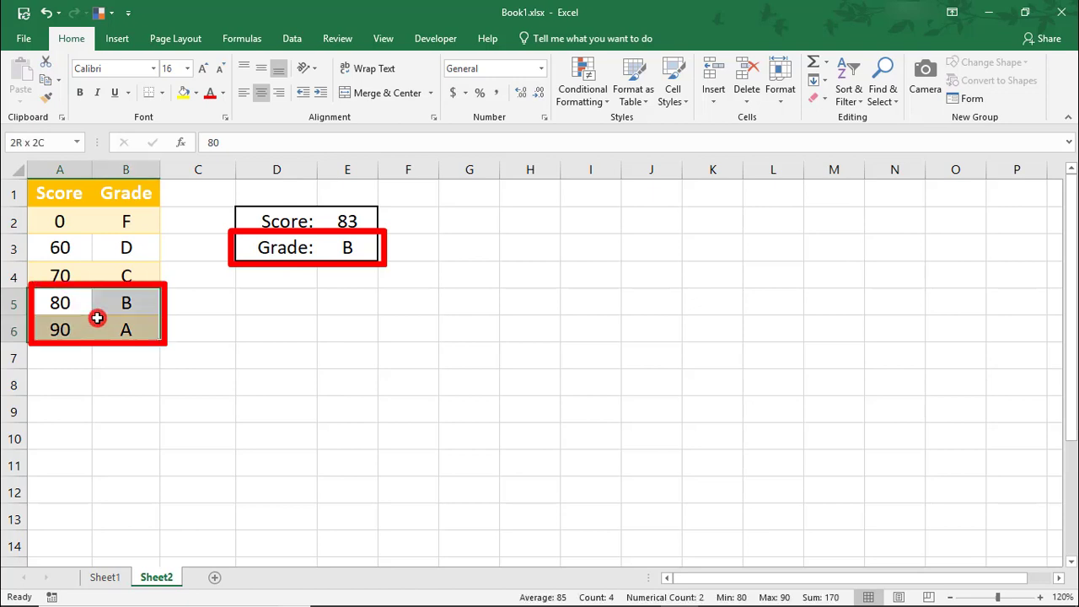
- On Sheet1, re-enter unit ID 12693 in empty cell B5 and return to the top
left_click(330, 316)
left_click(112, 576)
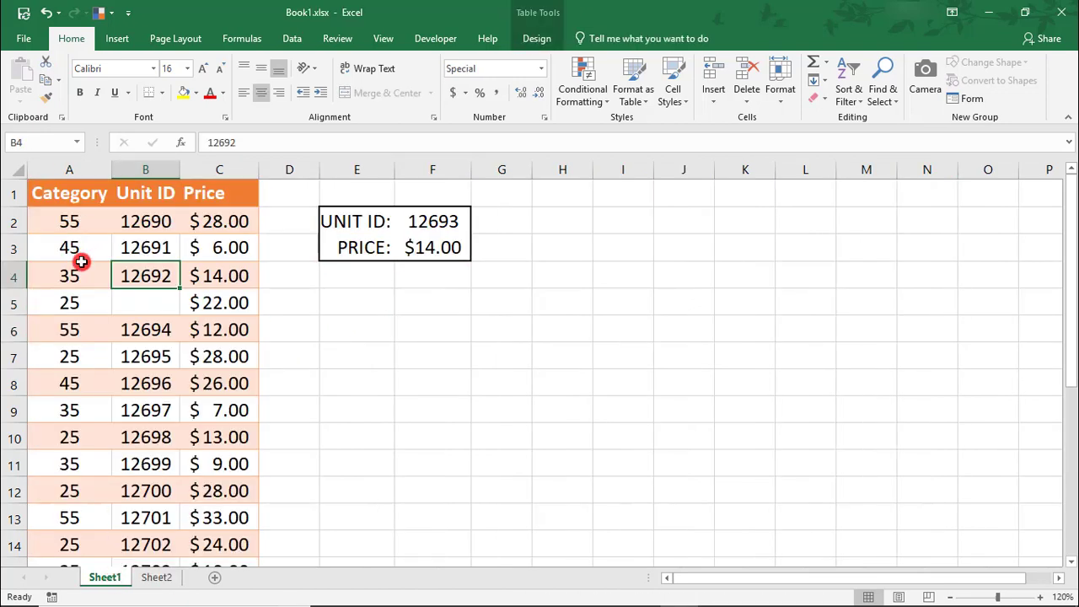
left_click(127, 303)
type("126")
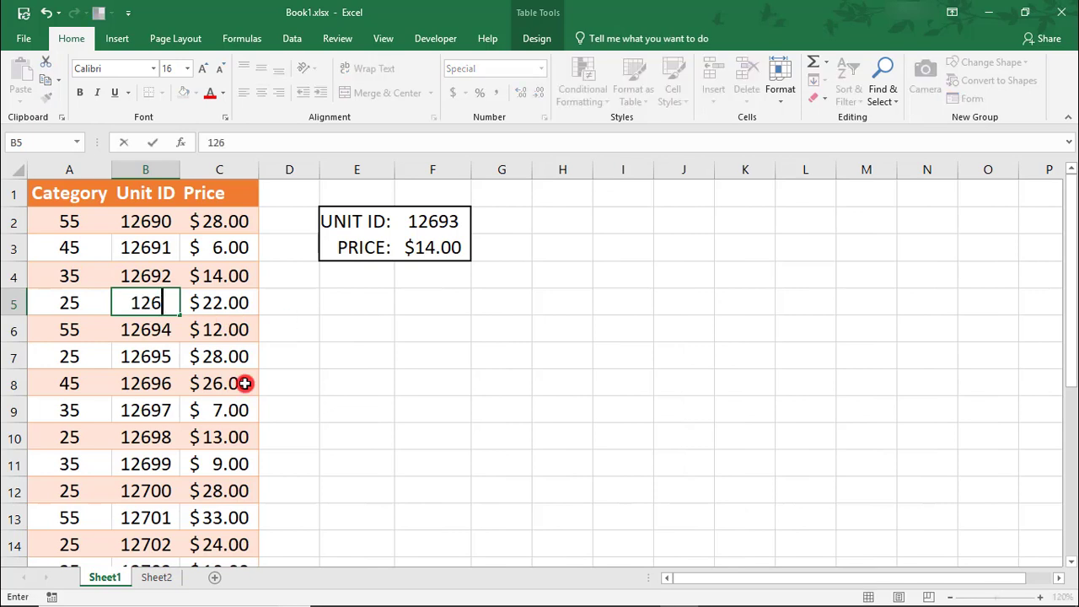
type("93")
key("Return")
key("ctrl+Home")
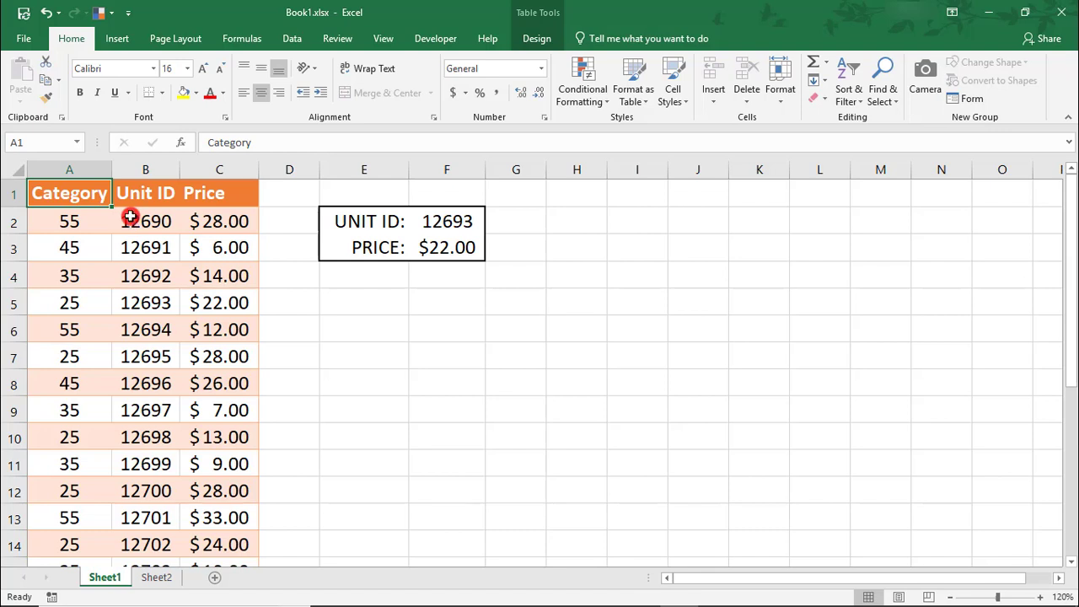
- Add the label 'Category:' in cell E5
left_click(364, 306)
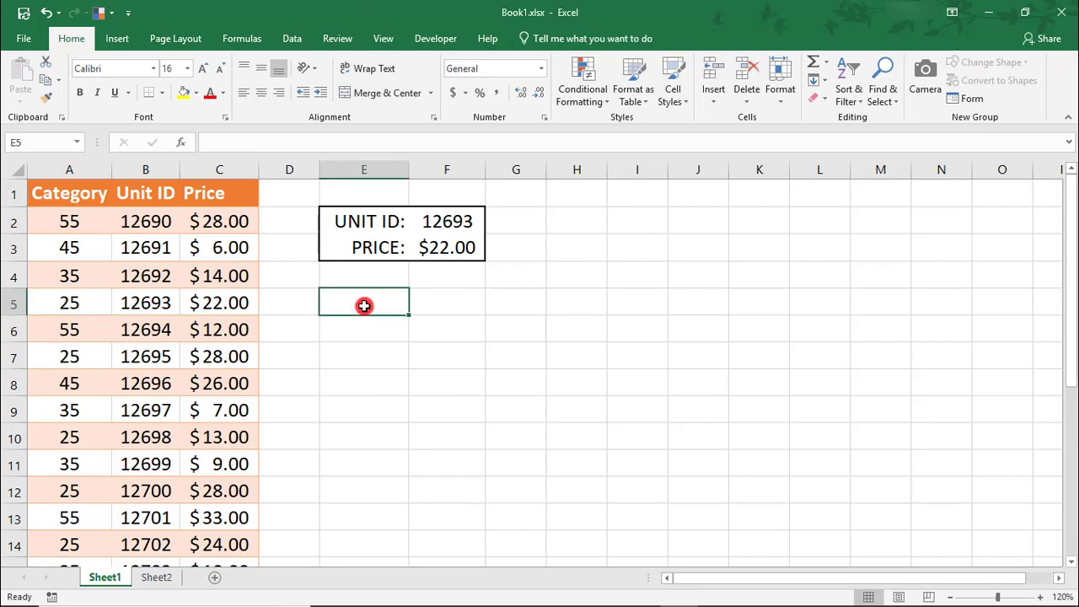
type("Category:")
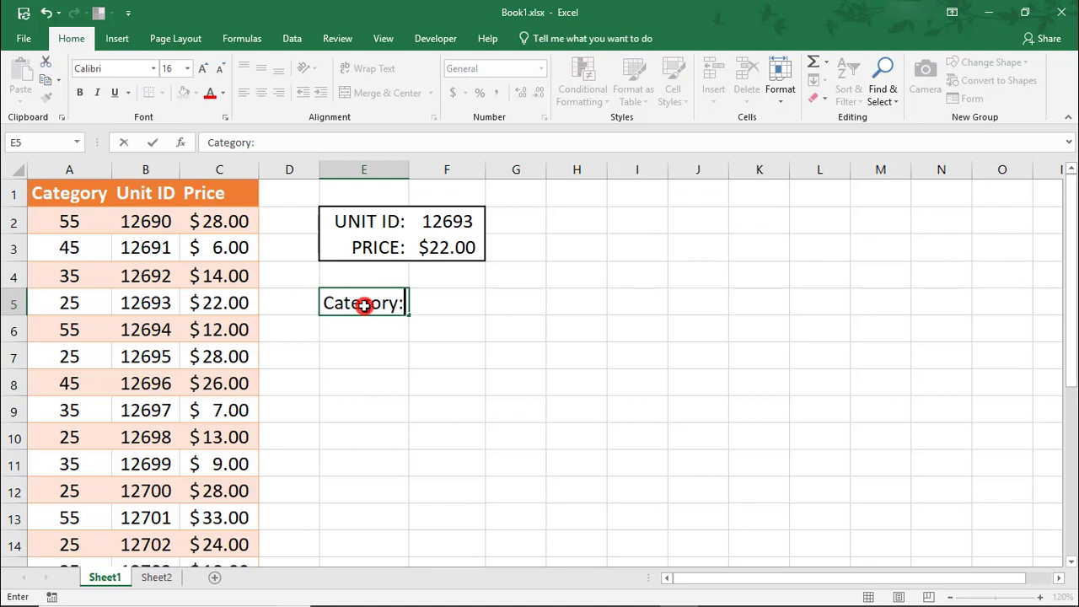
key("Tab")
- Enter =LOOKUP(F2,B:B,A:A) in F5, returning category 25, and highlight unit 12693's row
type("=")
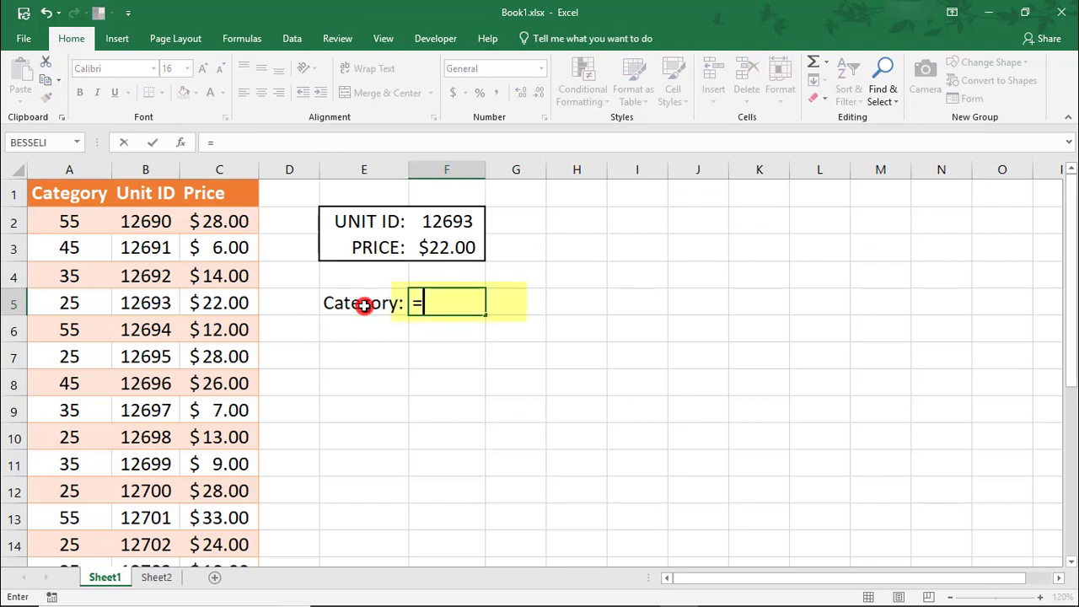
type("loo")
key("Tab")
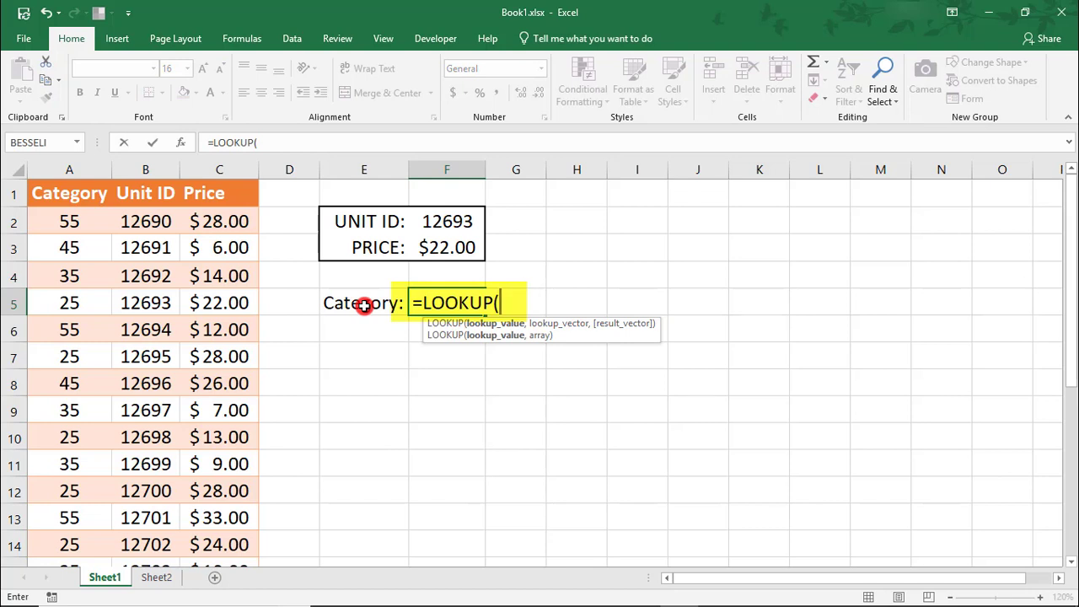
key("Up")
key("Up")
key("Up")
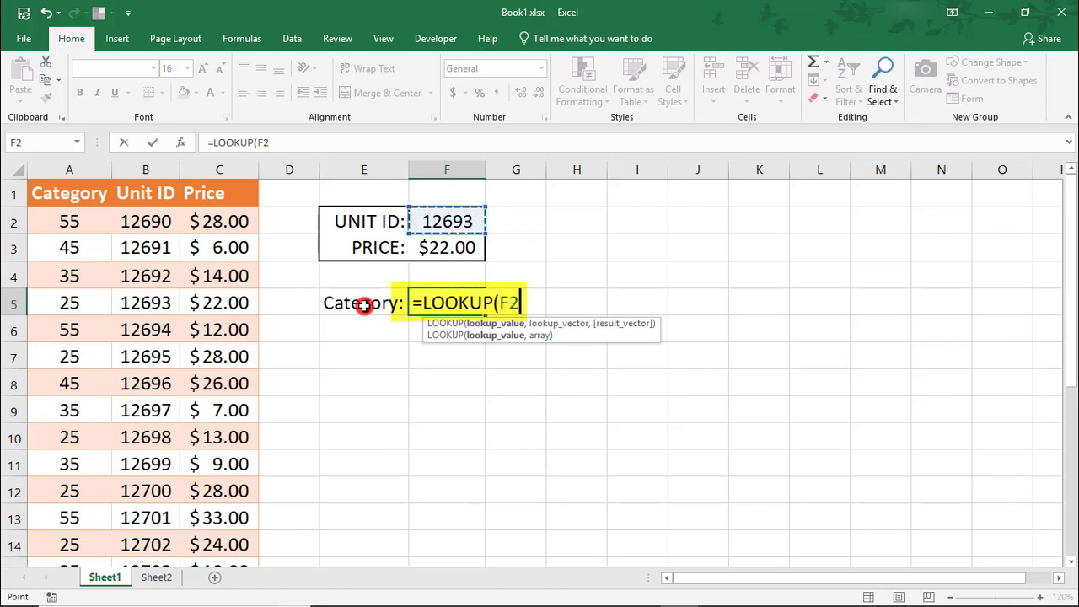
type(",")
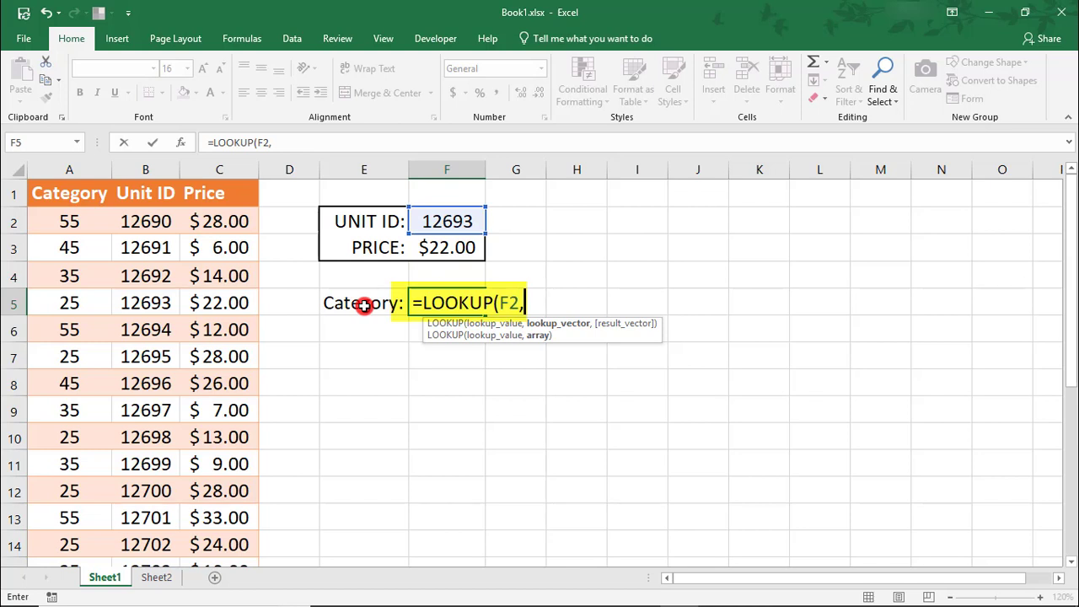
left_click(149, 169)
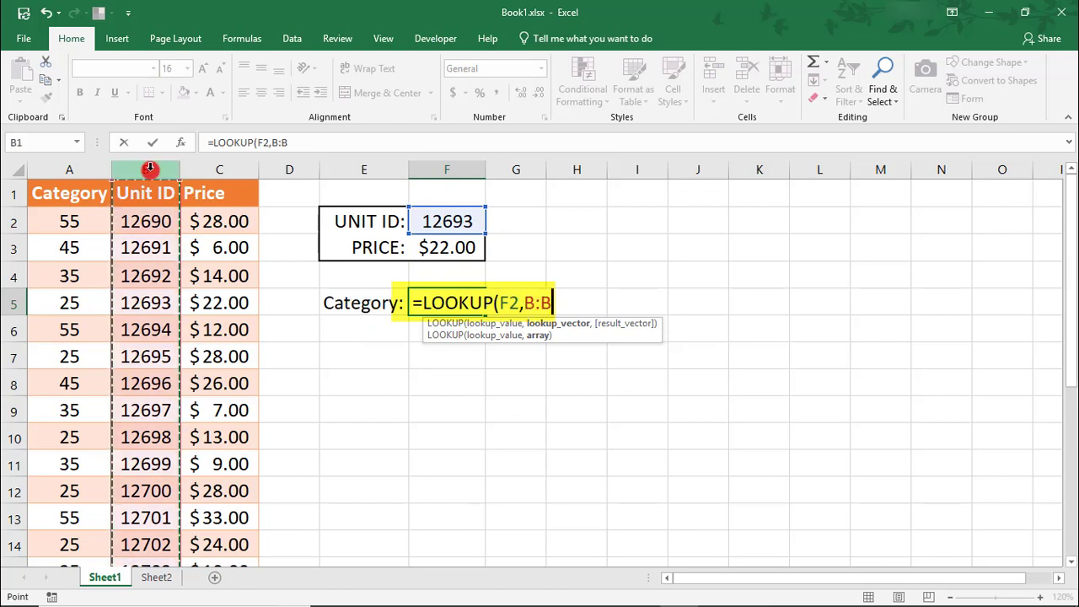
type(",")
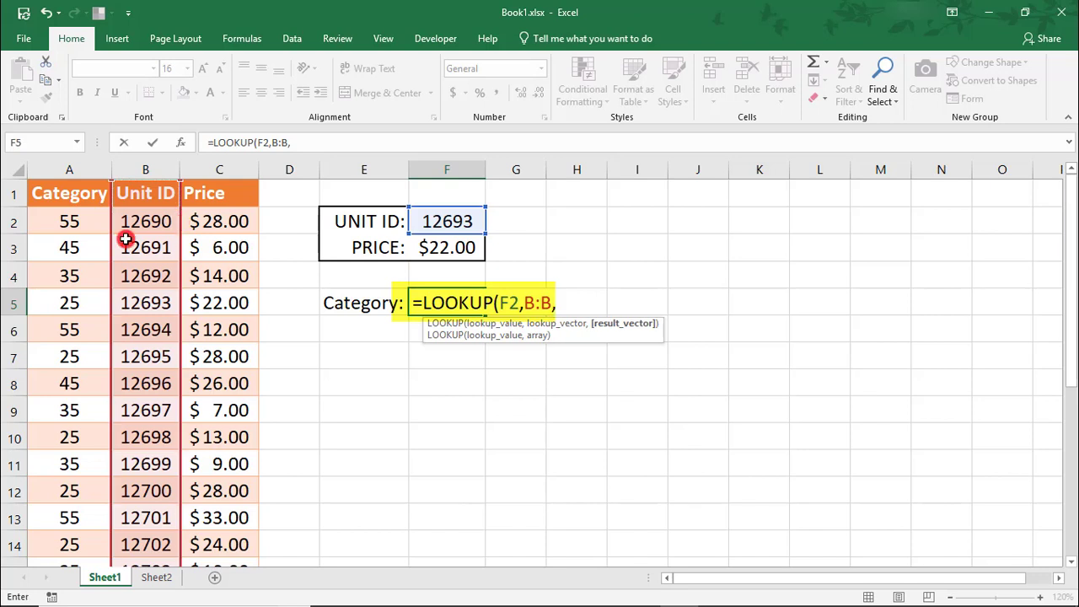
left_click(76, 172)
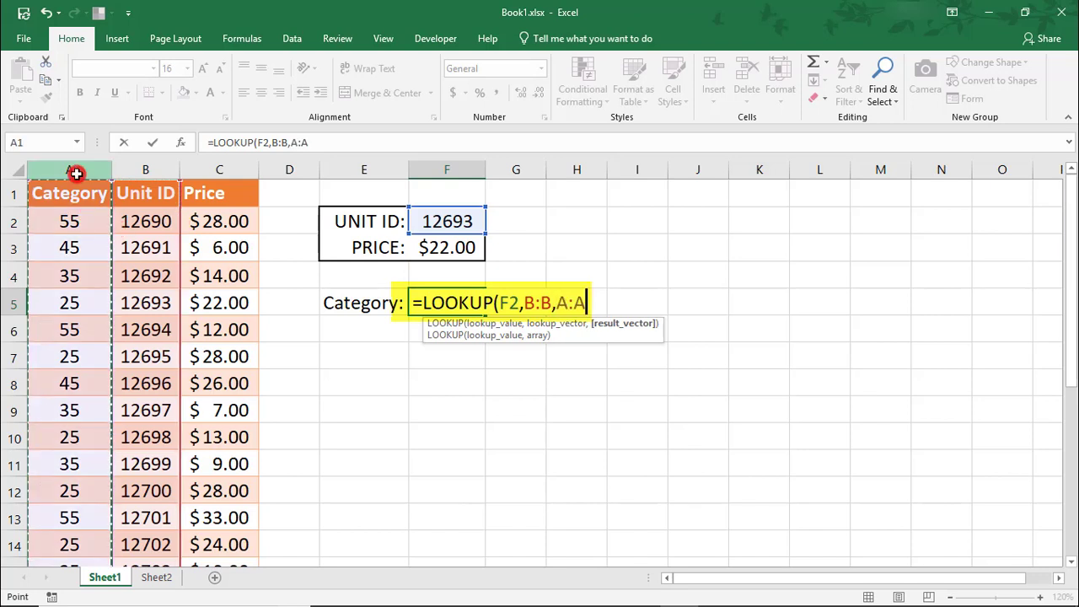
key("Return")
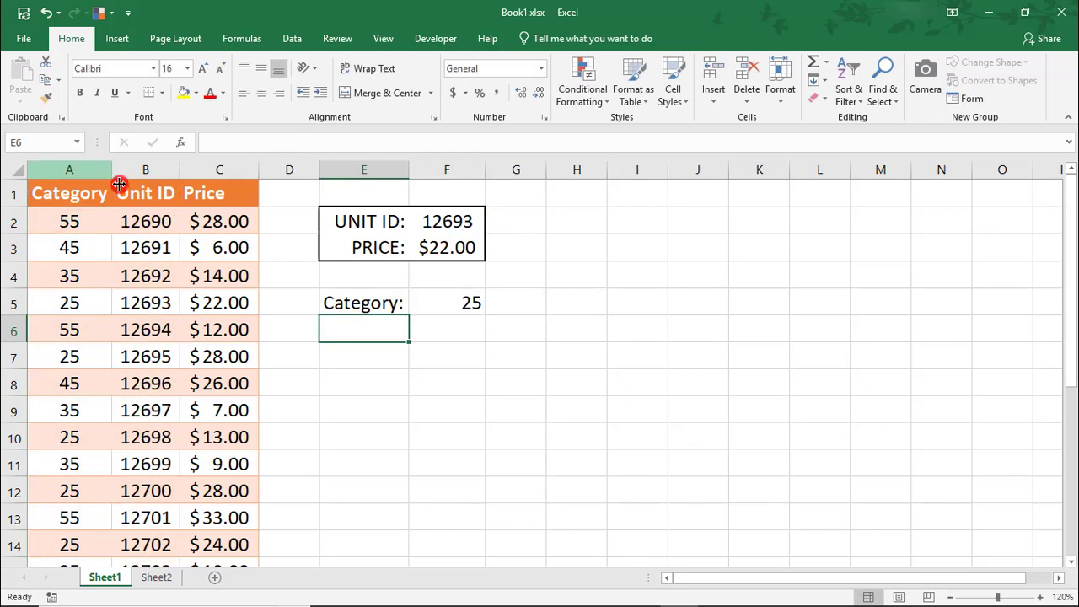
left_click(492, 314)
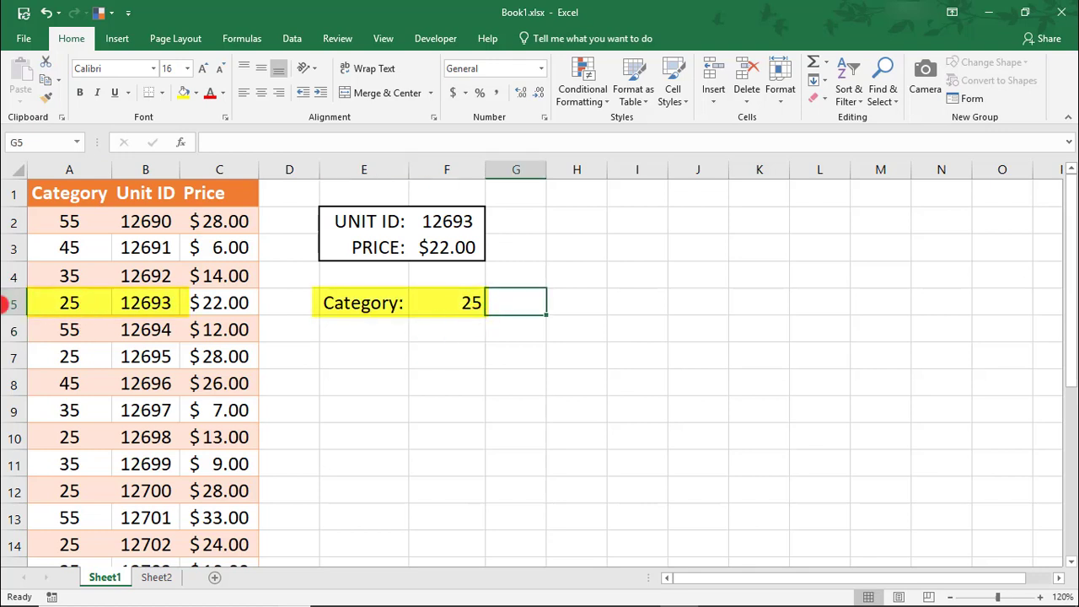
left_click(6, 304)
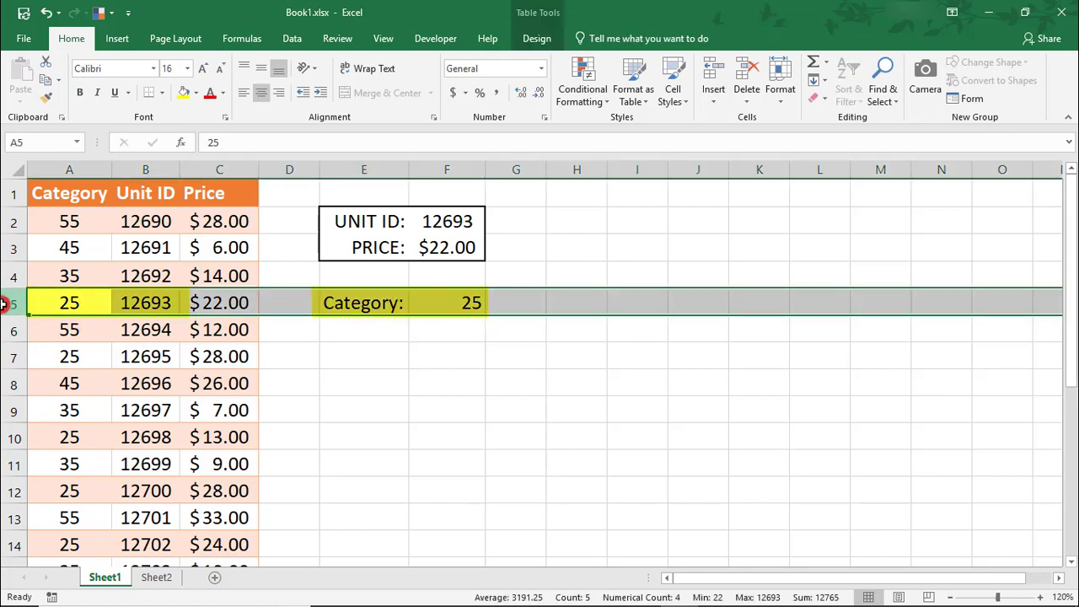